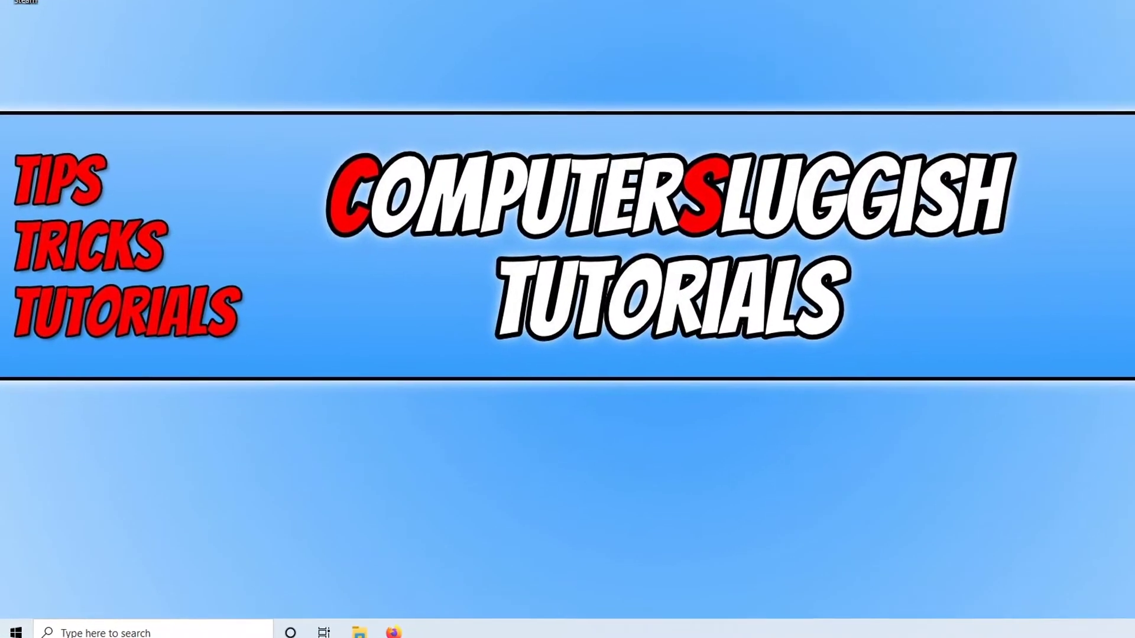
Step: Open the Windows Update settings and check for available updates
click(16, 632)
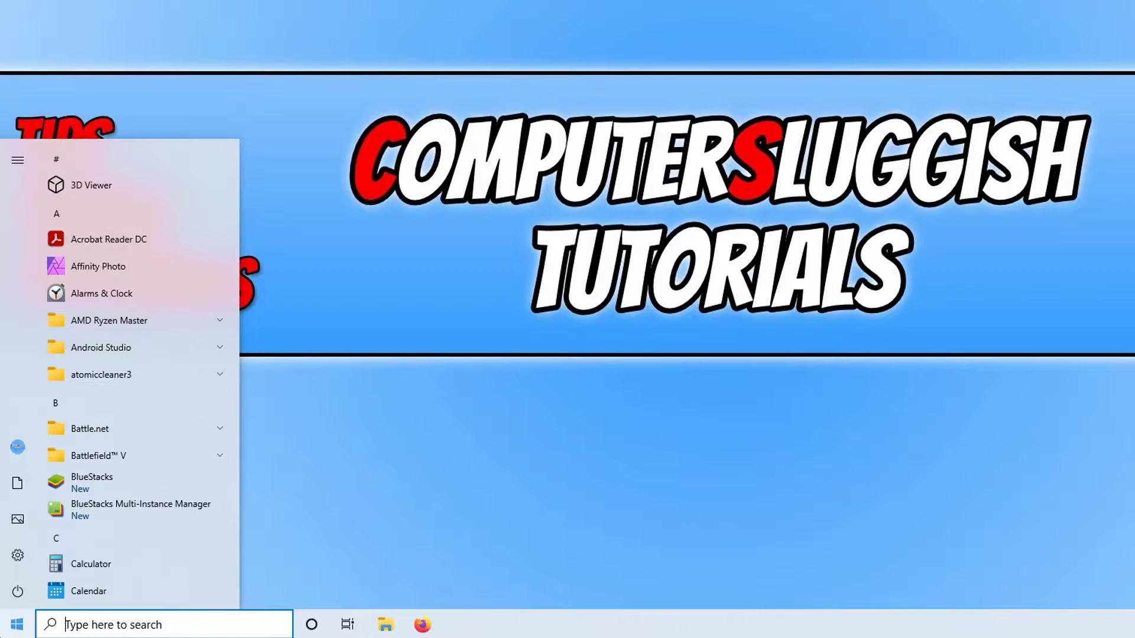
text(update)
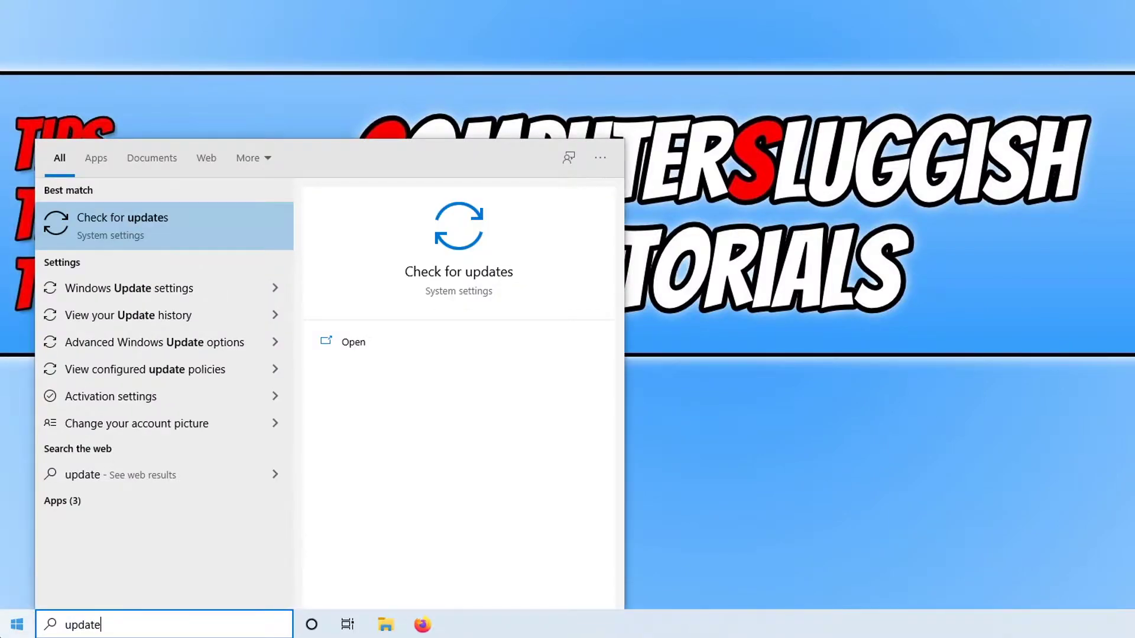
click(149, 212)
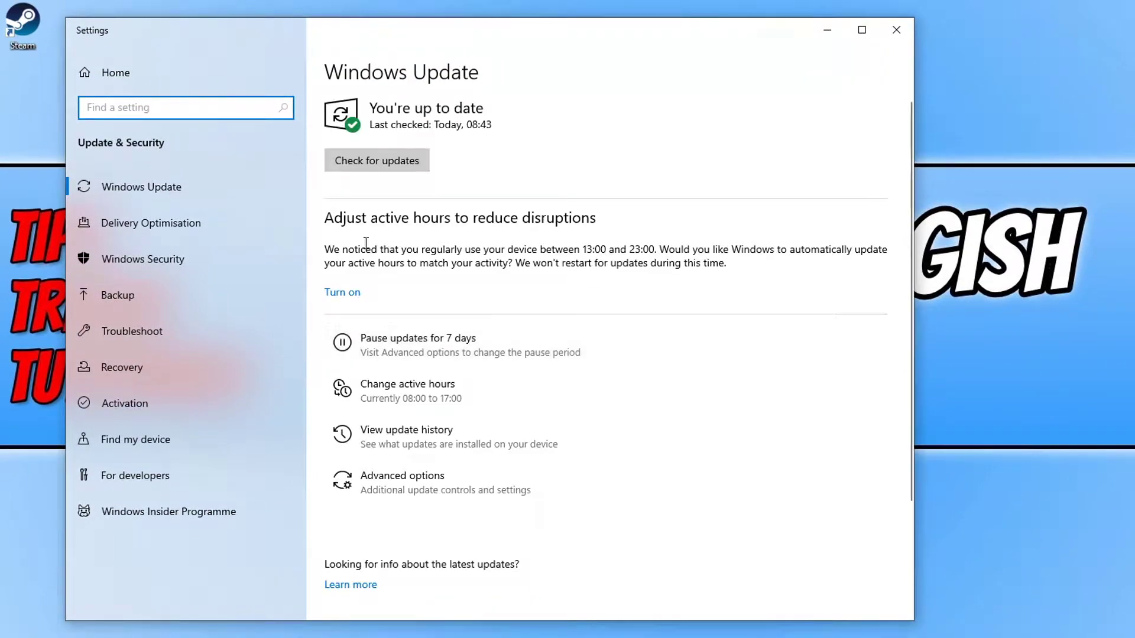
click(397, 164)
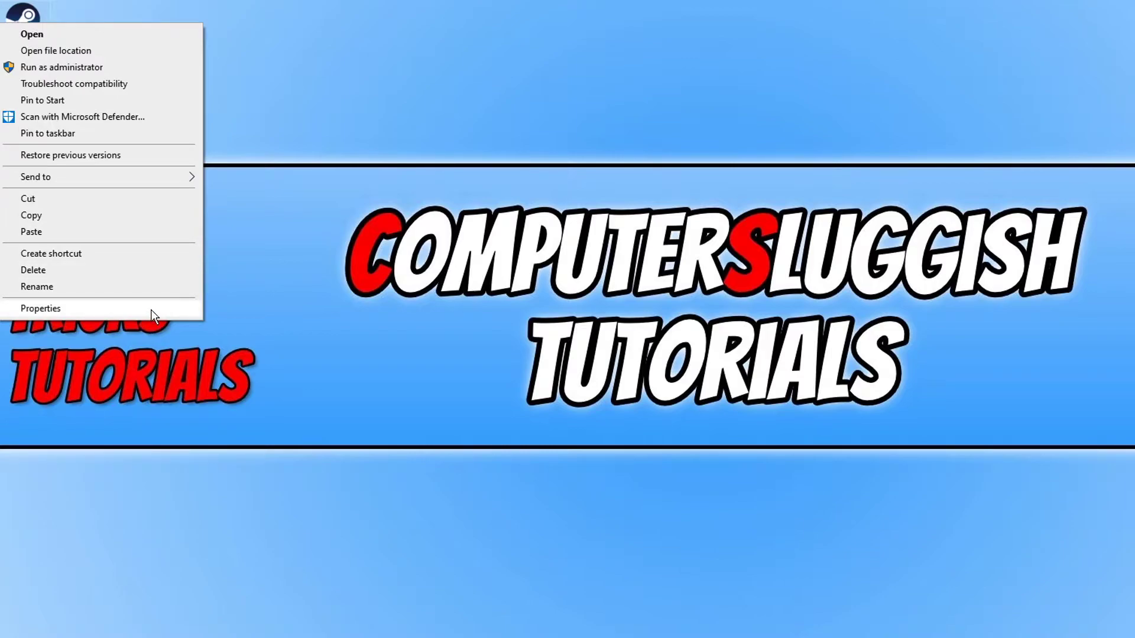
Step: Set the Steam desktop shortcut's compatibility properties to run the program as an administrator and apply the change
click(150, 314)
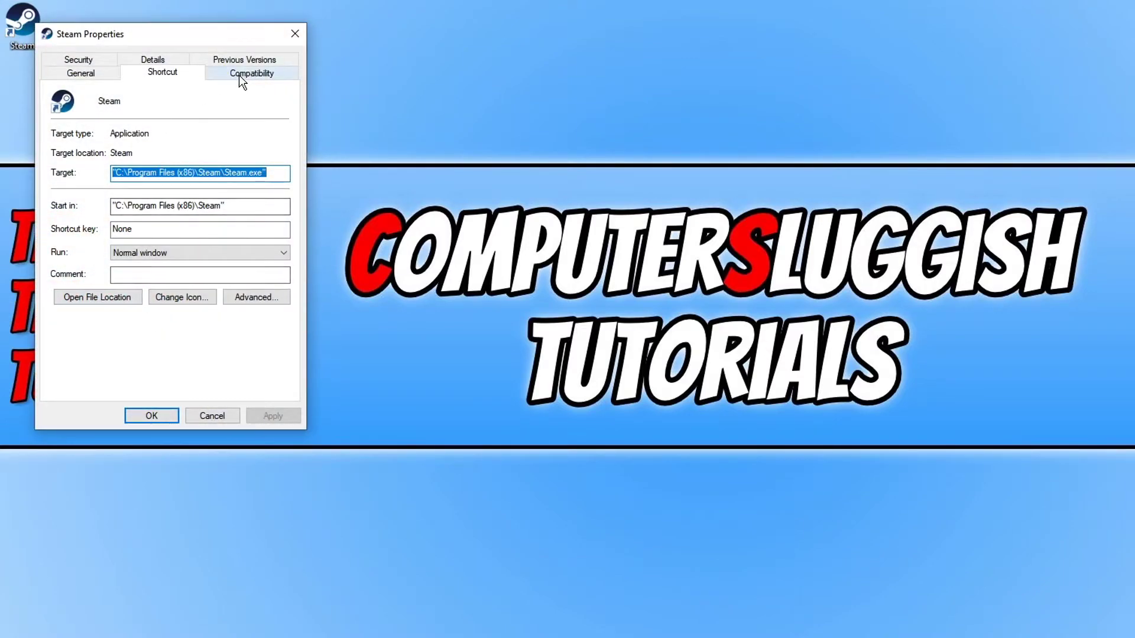
click(241, 75)
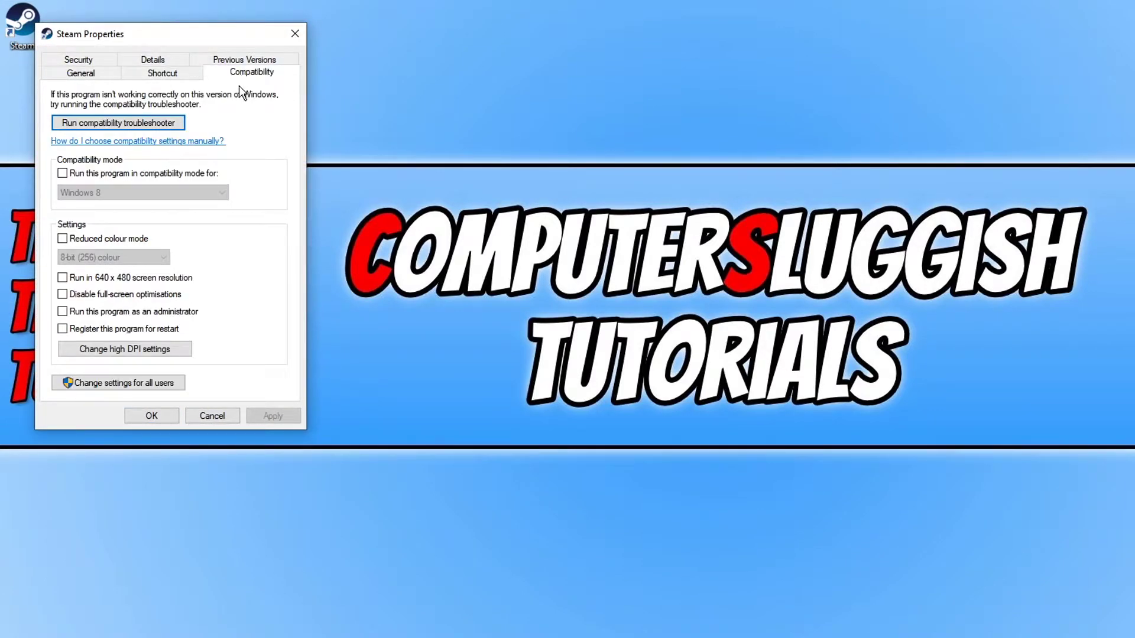
click(182, 316)
click(278, 416)
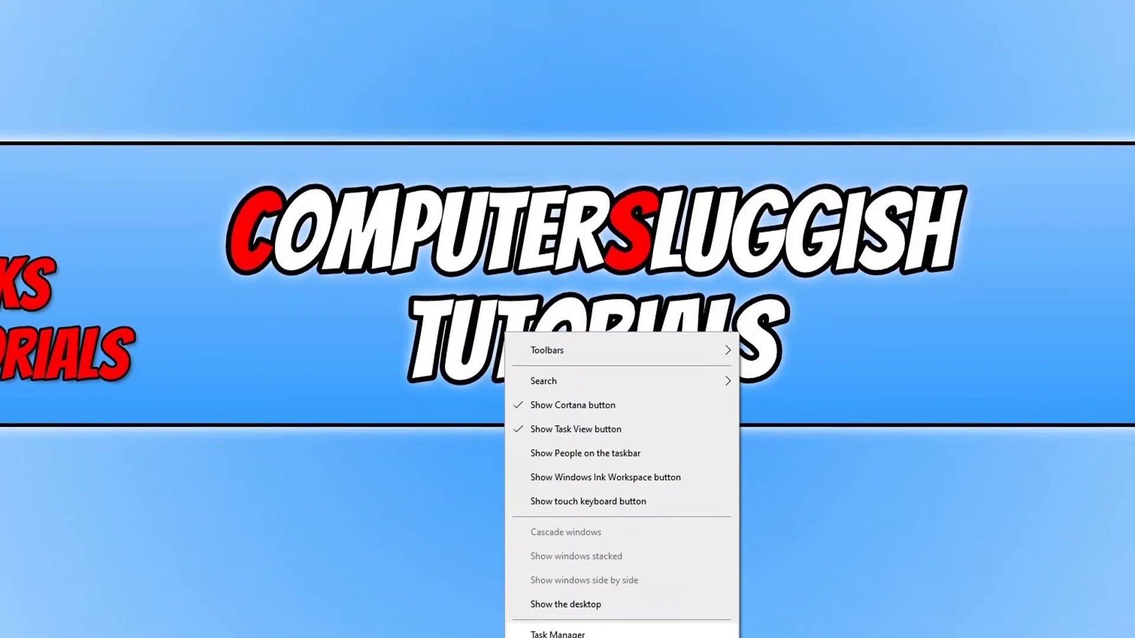
Step: End the Steam Client Bootstrapper process in Task Manager
click(544, 576)
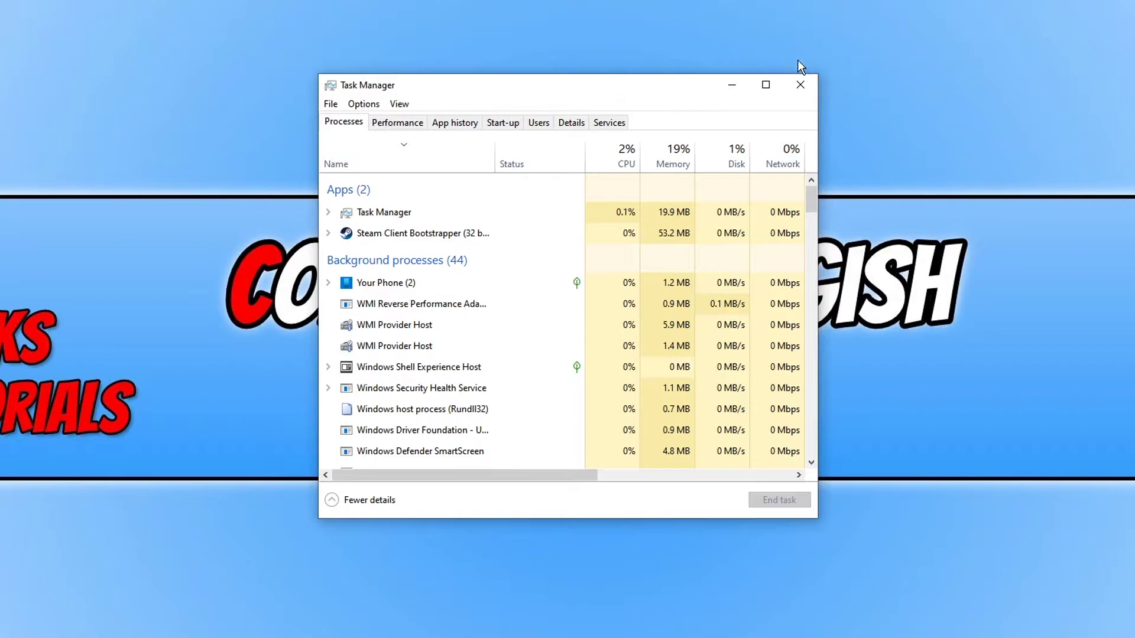
click(424, 234)
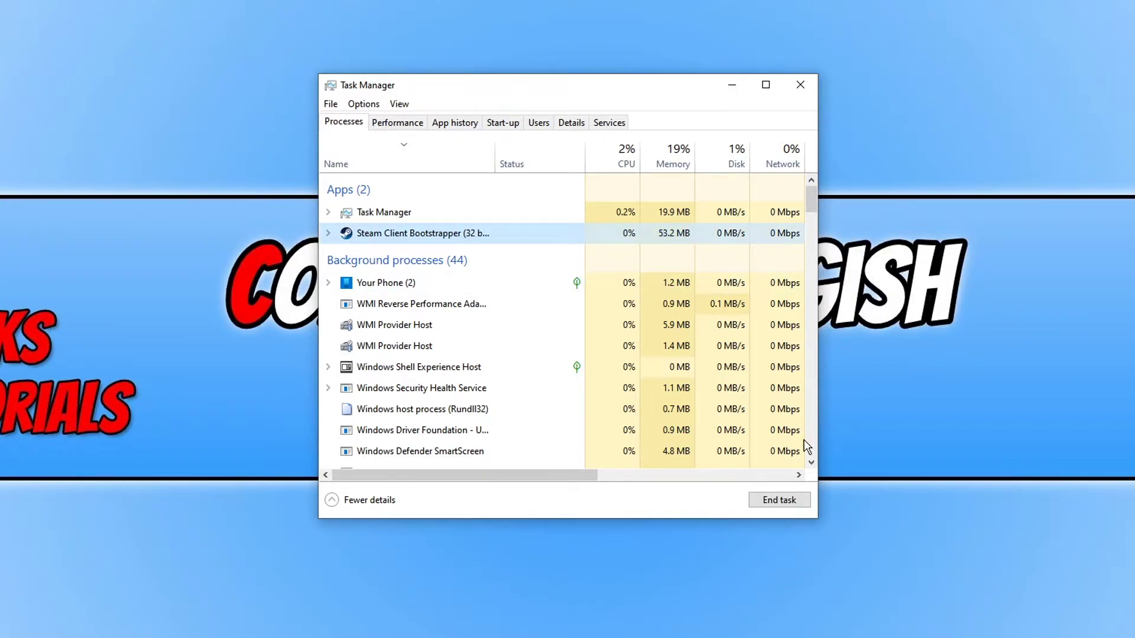
click(770, 503)
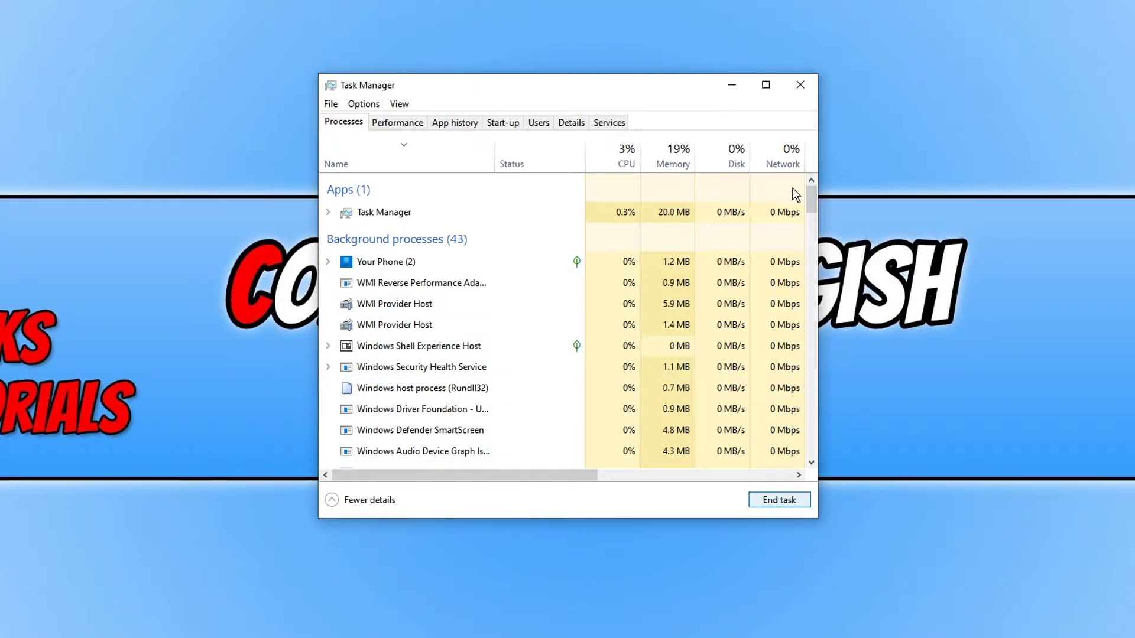
mouse_move(810, 192)
mouse_down()
mouse_move(796, 271)
mouse_move(801, 195)
mouse_up()
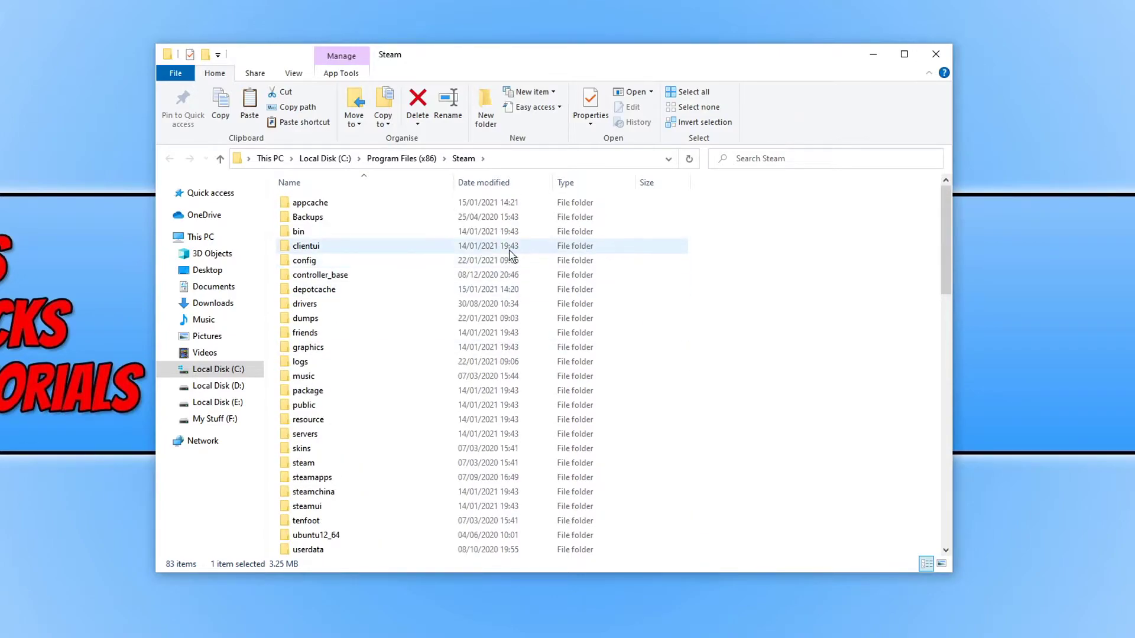
Step: Rename the appcache folder in the Steam installation directory to appcacheold
click(379, 204)
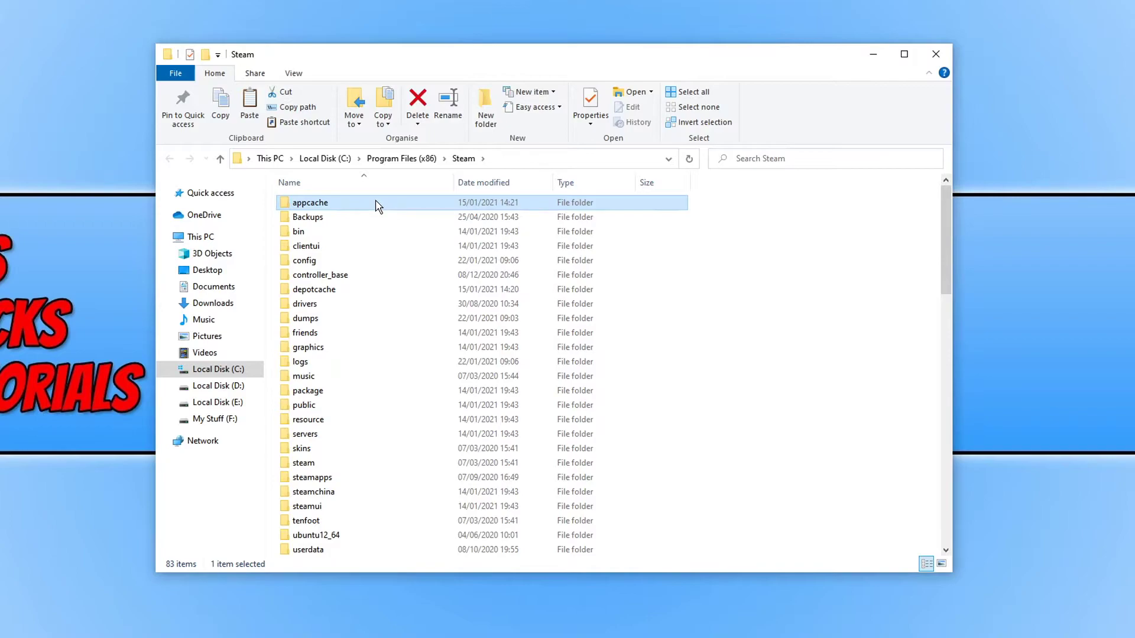
right_click(378, 204)
click(290, 459)
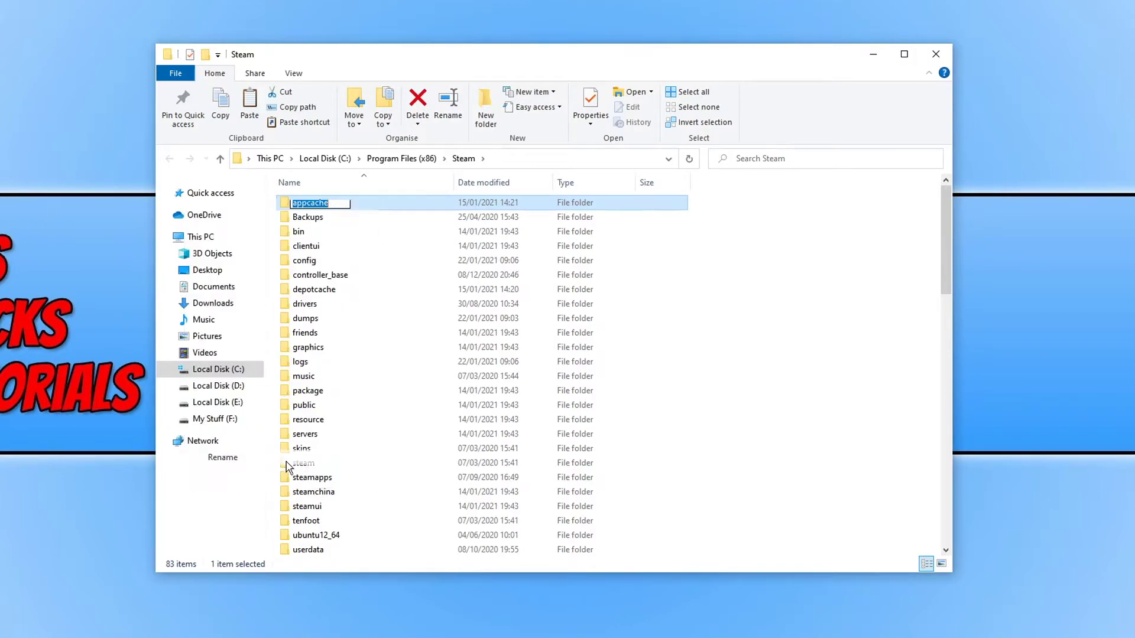
key(End)
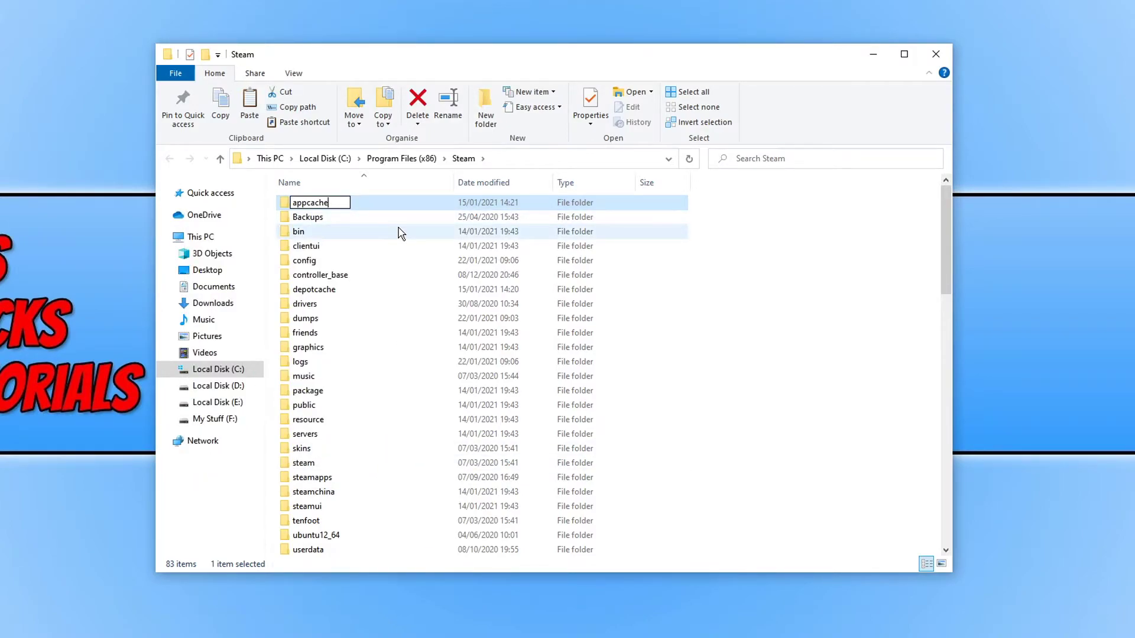
text(old)
click(805, 232)
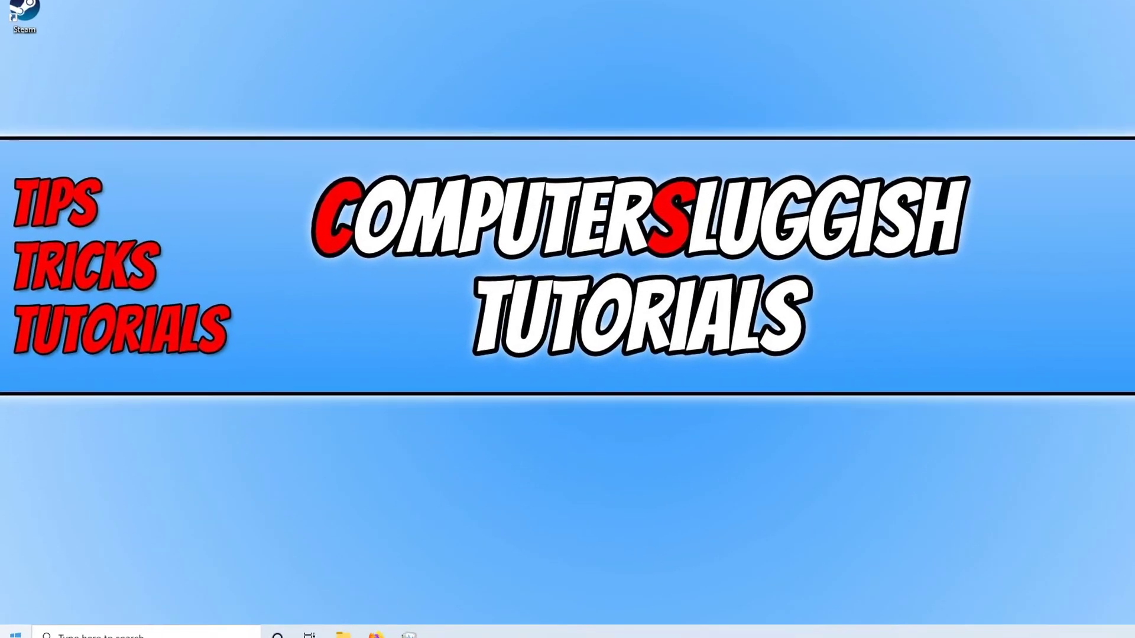
Step: Find Steam in the Apps & features list and uninstall it completely, closing the uninstaller at the end
right_click(3, 635)
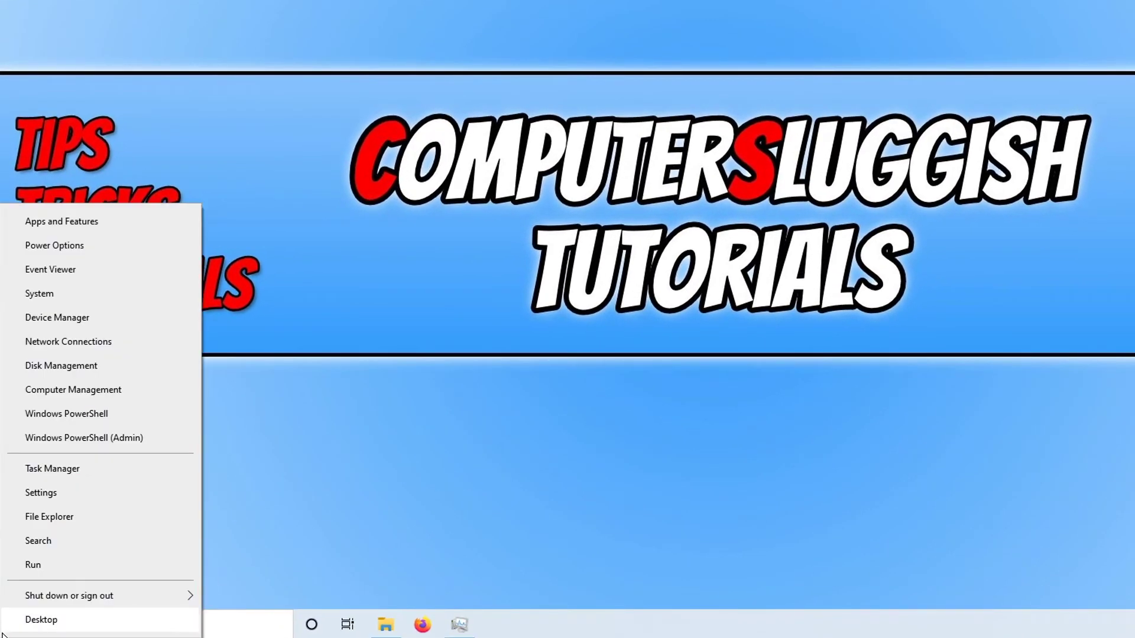
click(113, 223)
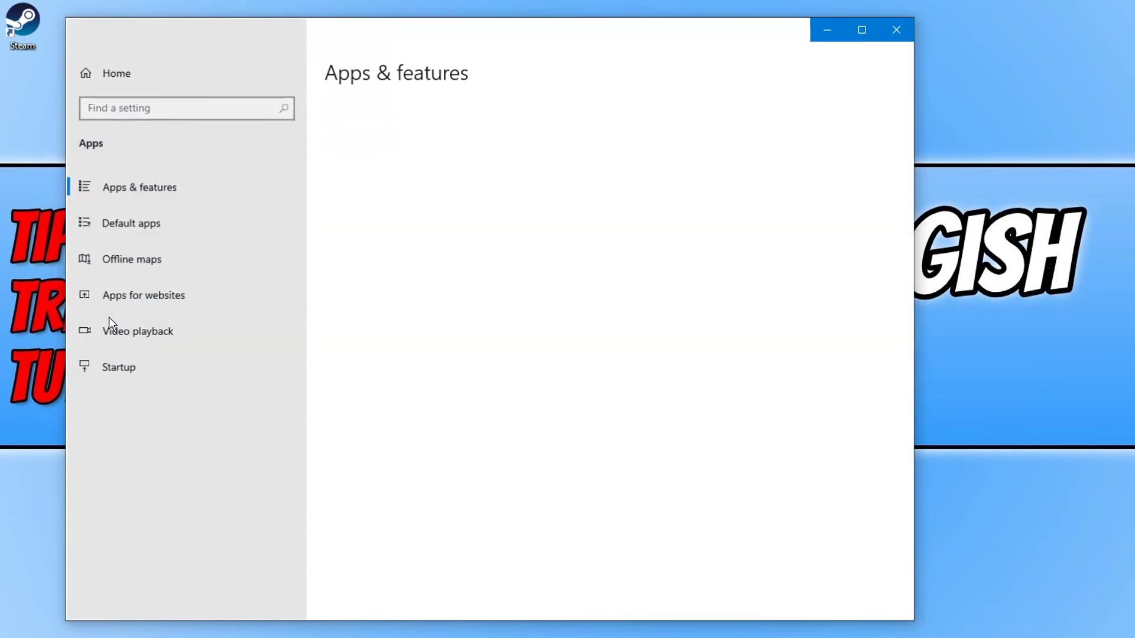
click(356, 351)
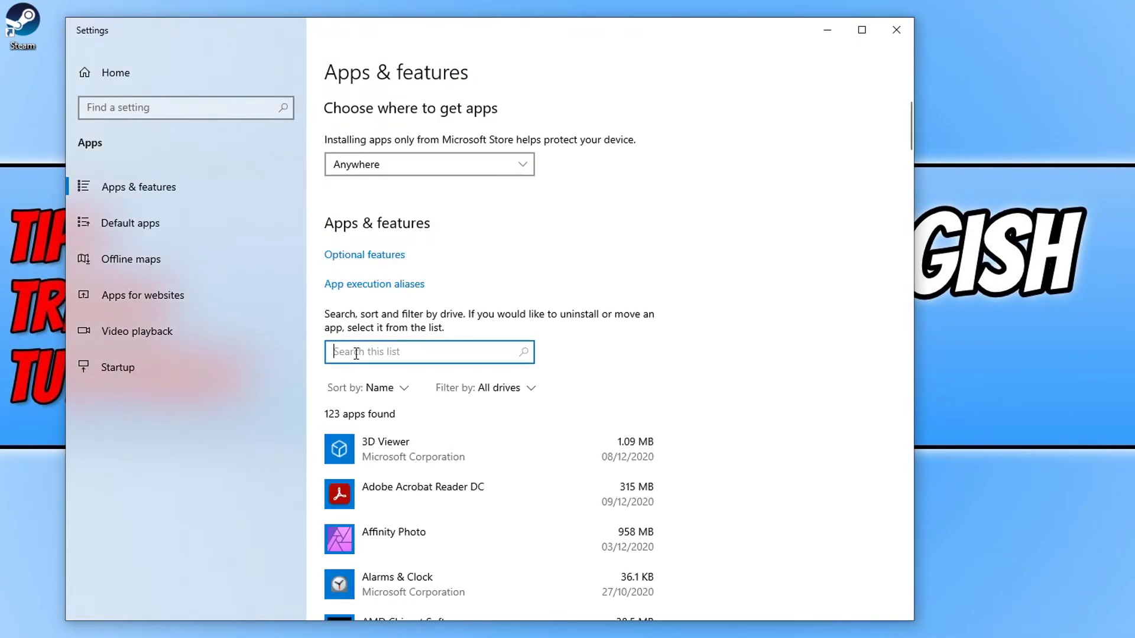
text(stea)
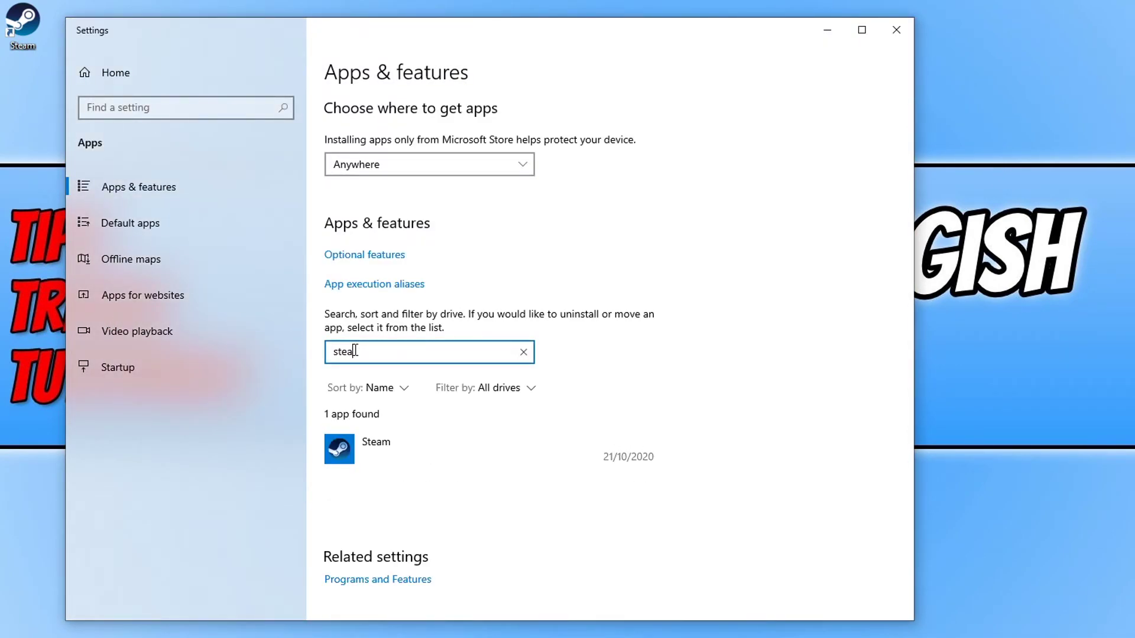
click(498, 452)
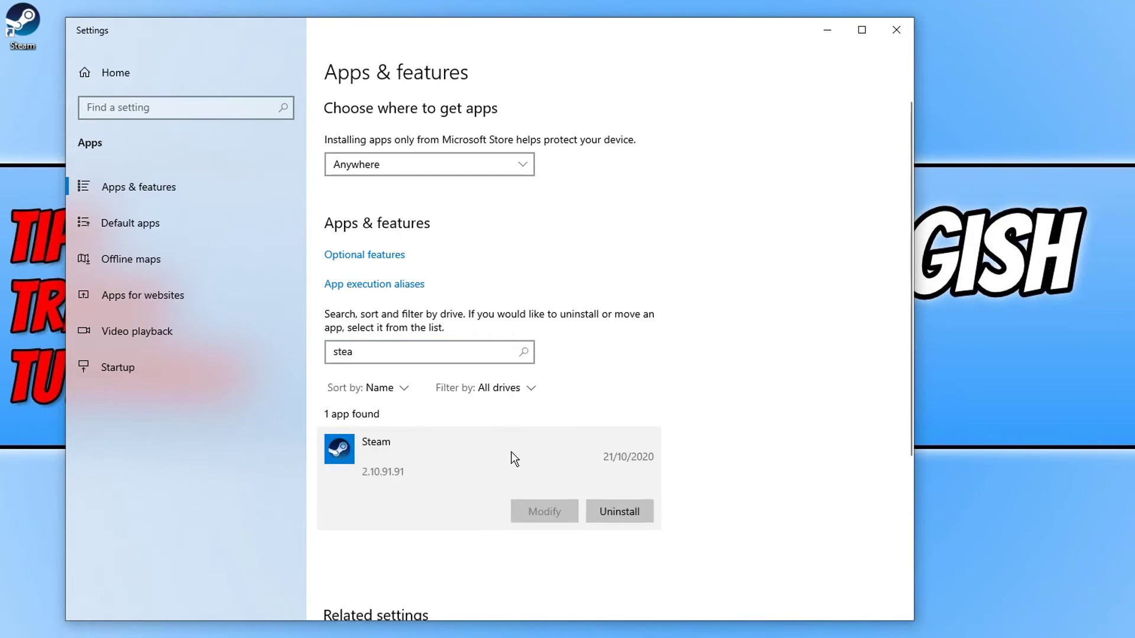
click(634, 516)
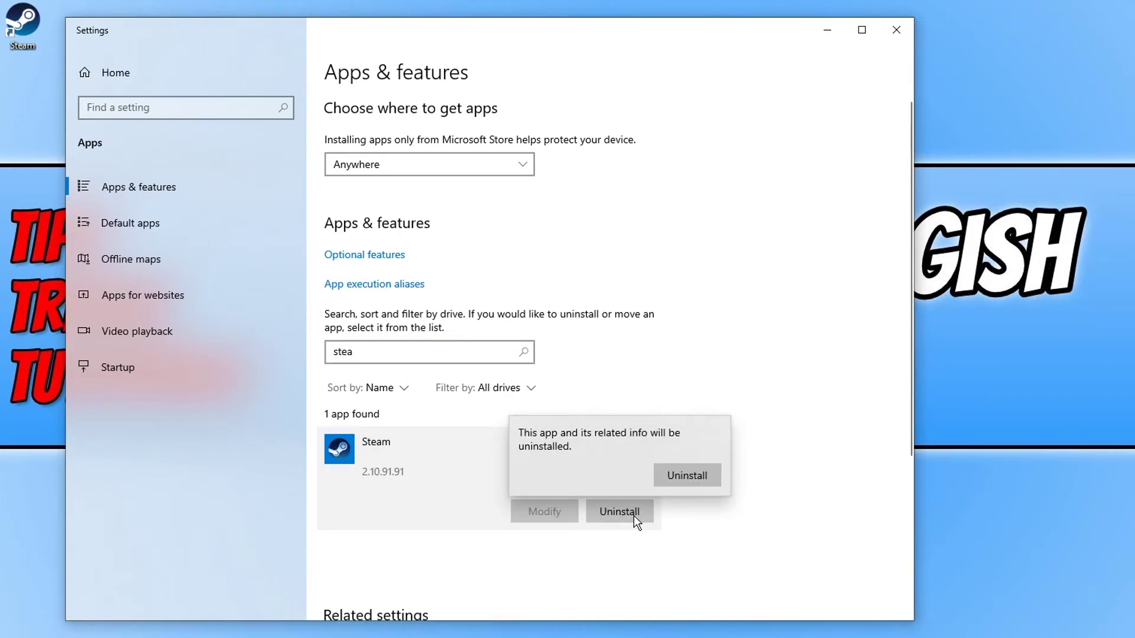
click(703, 478)
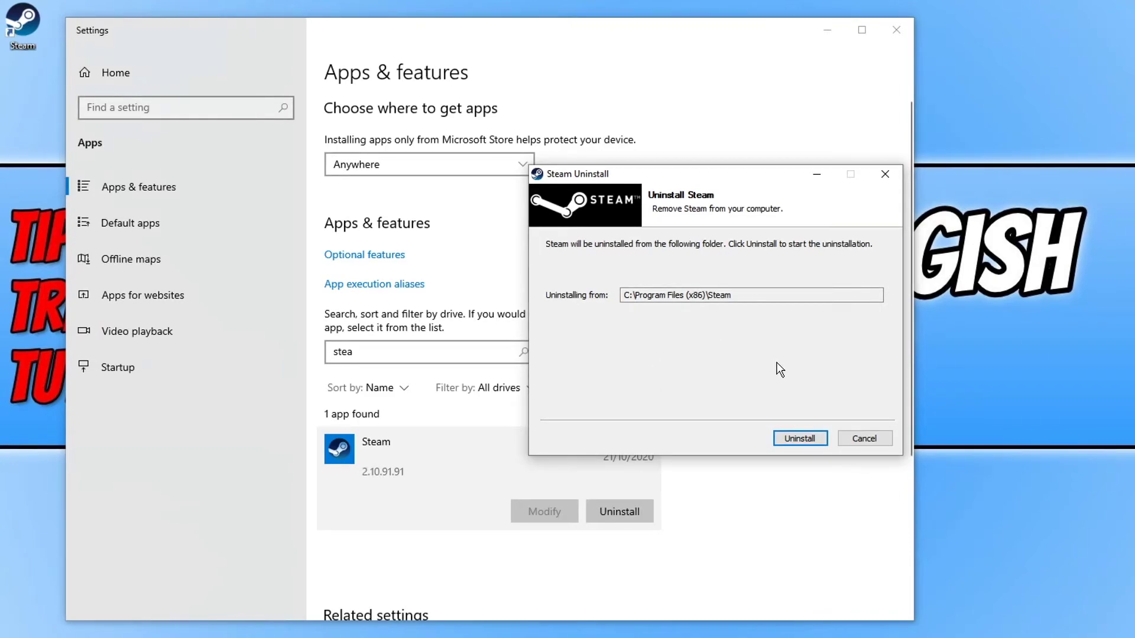
click(794, 439)
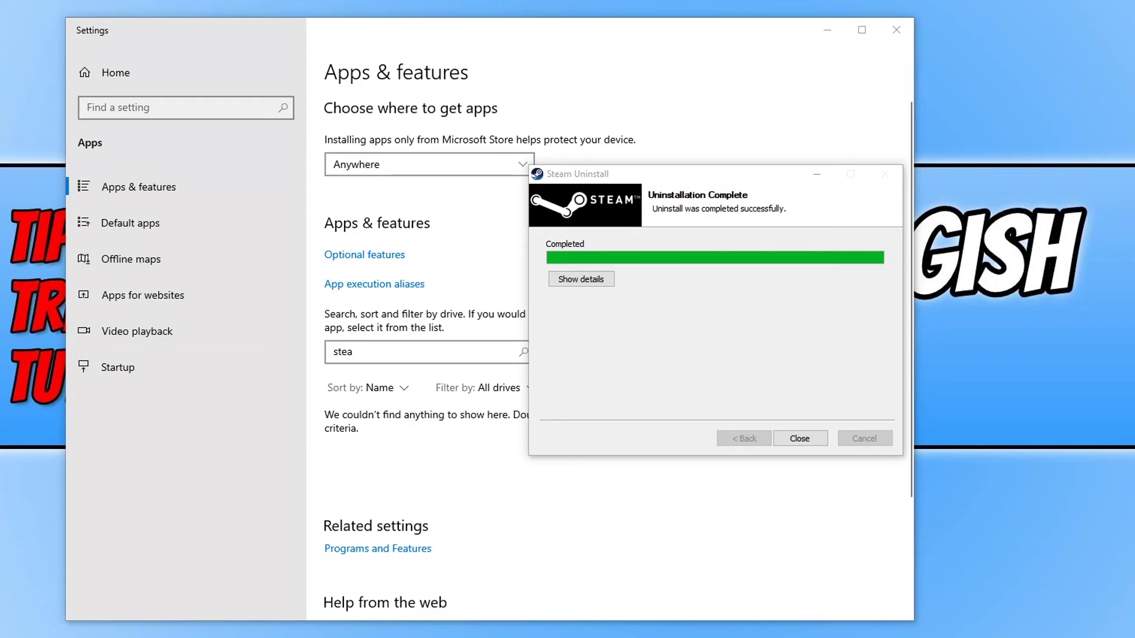
click(800, 438)
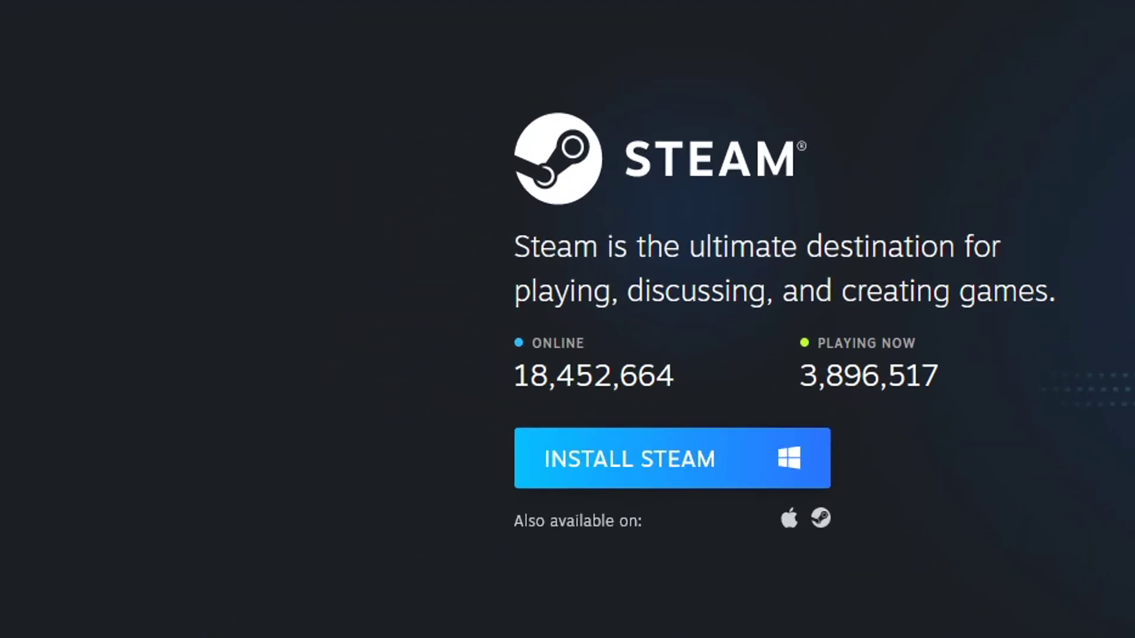
Step: Download SteamSetup.exe from the Steam website and install Steam in English to C:\Program Files (x86)\Steam, running it on finish
click(755, 472)
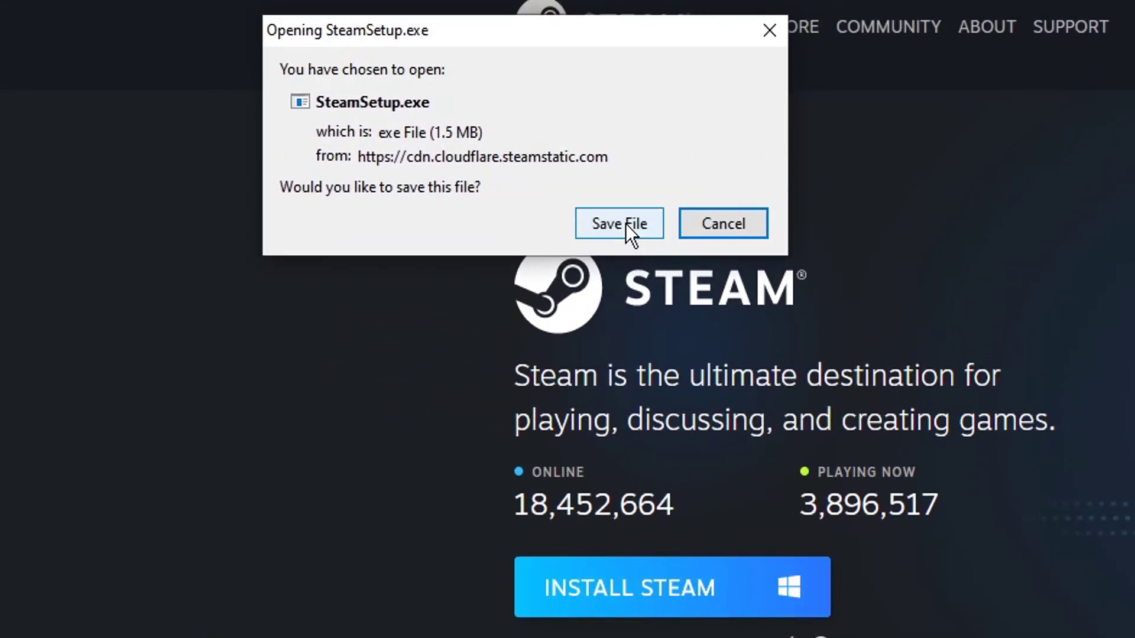
click(626, 223)
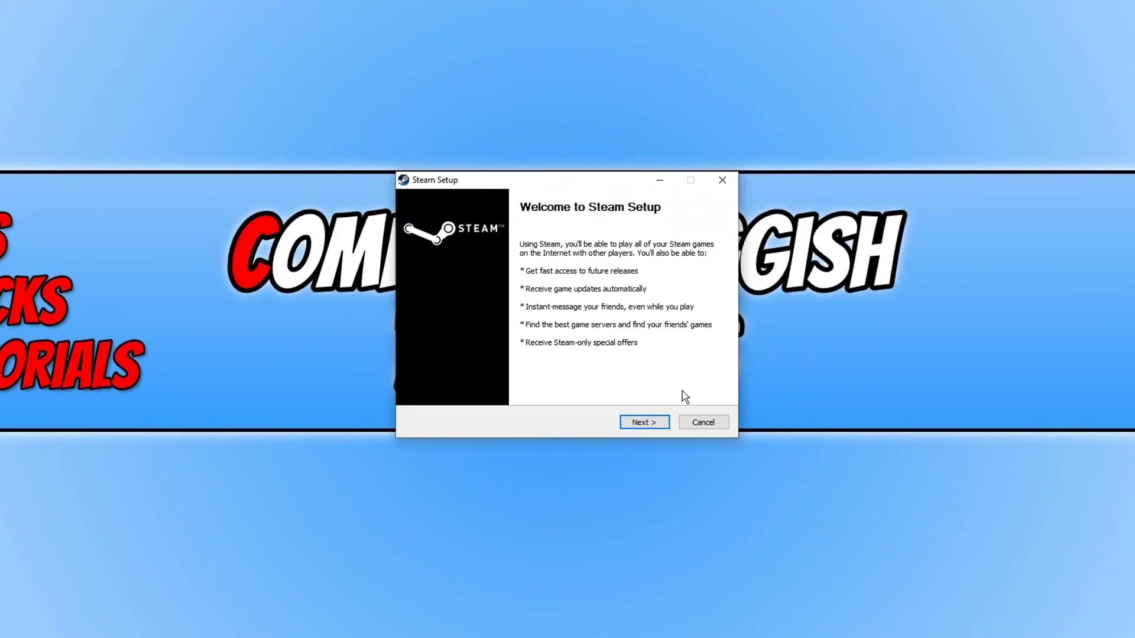
click(660, 424)
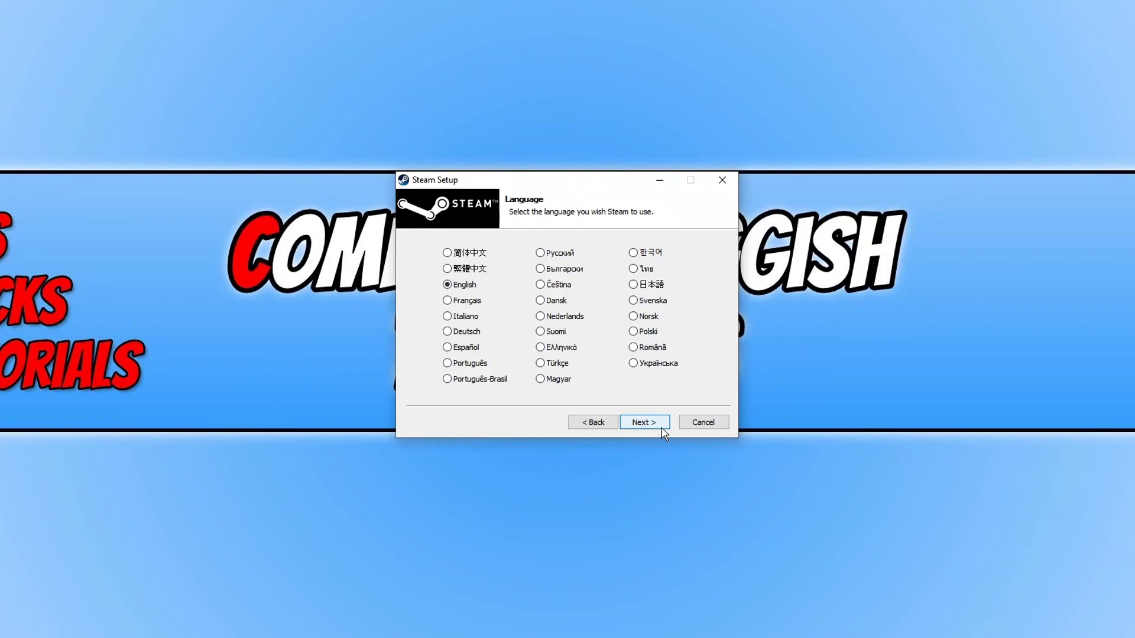
click(661, 421)
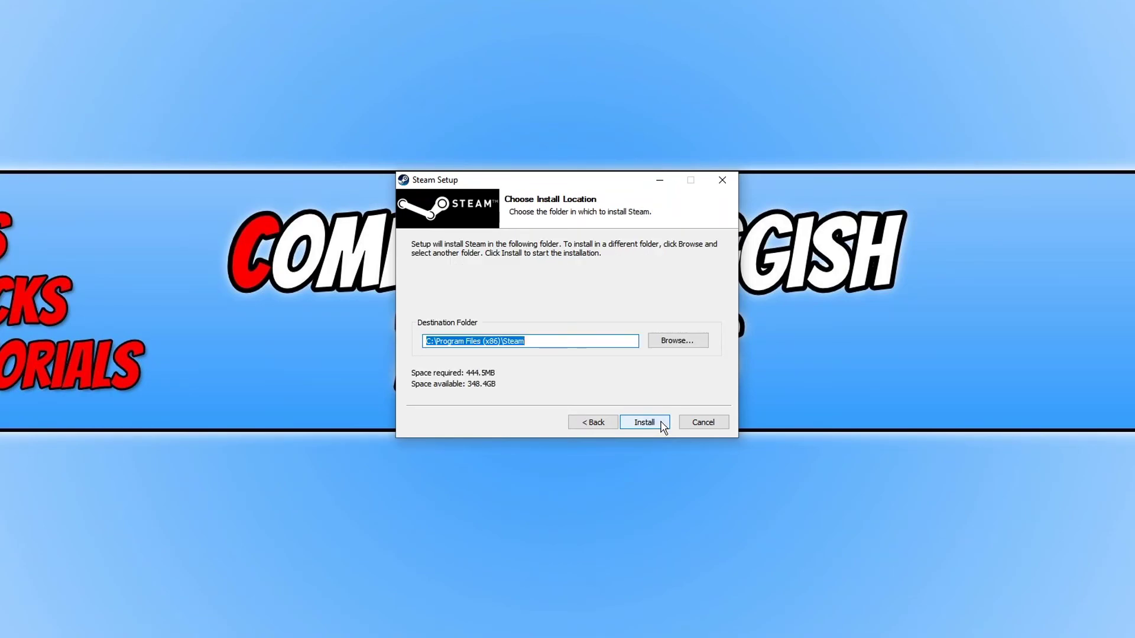
click(662, 421)
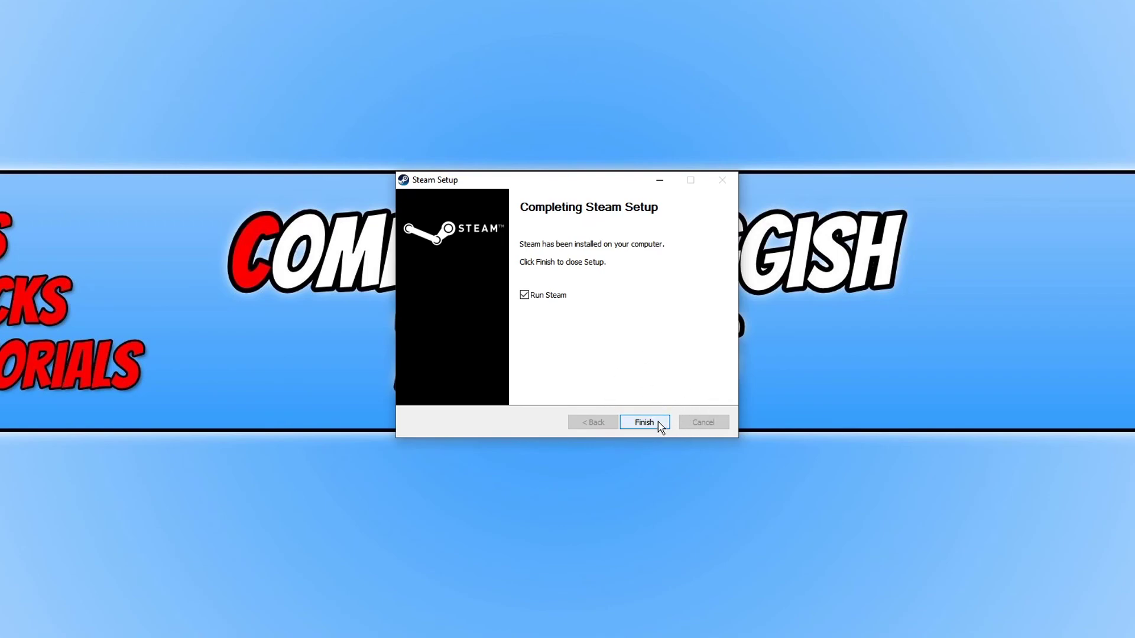
click(661, 423)
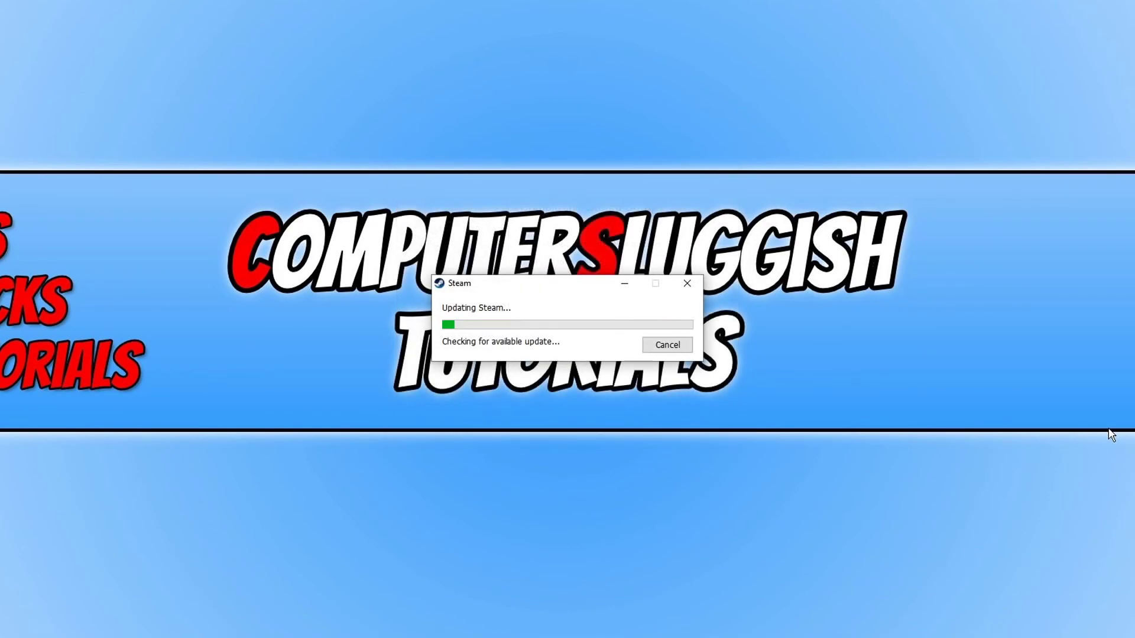